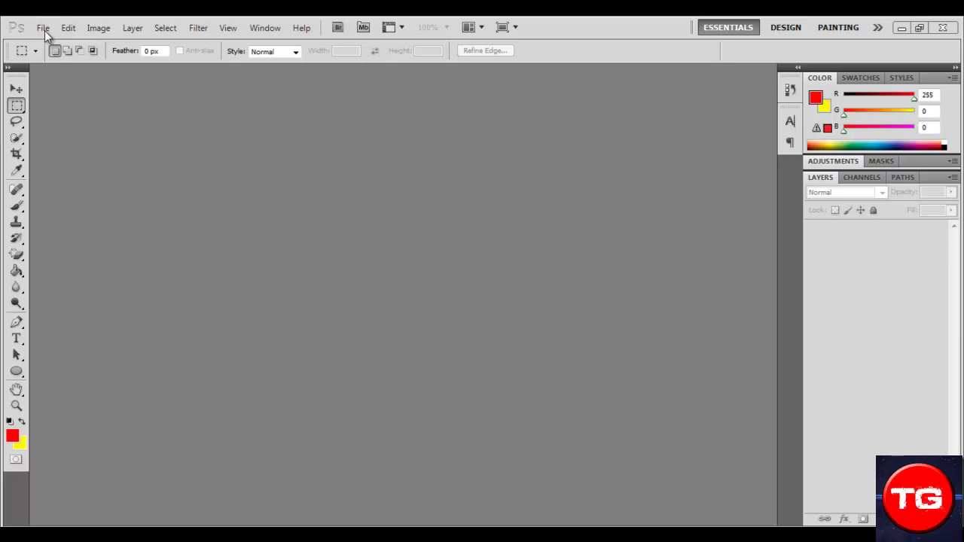
Create Untitled-1 from File > New at 500 × 500 pixels, 72 ppi, with Transparent background contents.
{"action": "left_click", "coordinate": [43, 28]}
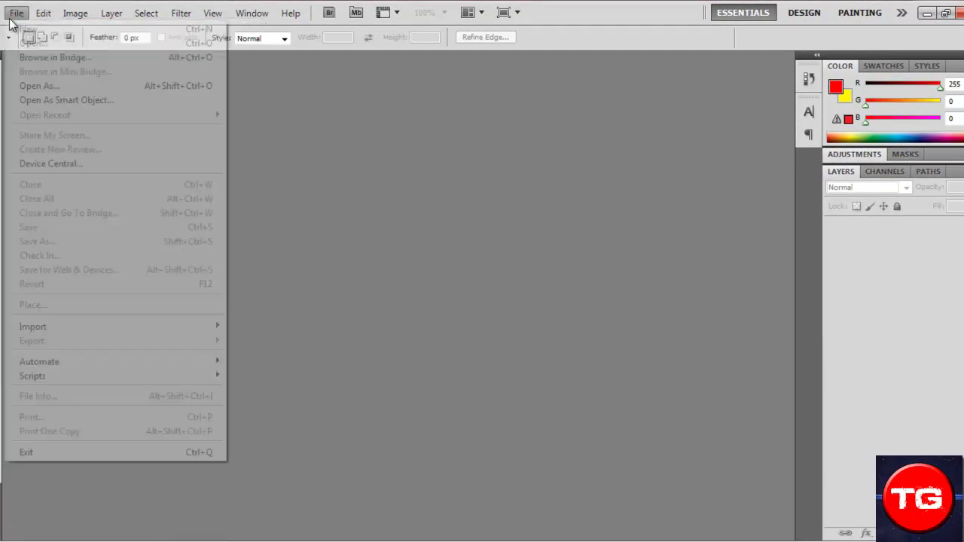
{"action": "left_click", "coordinate": [31, 30]}
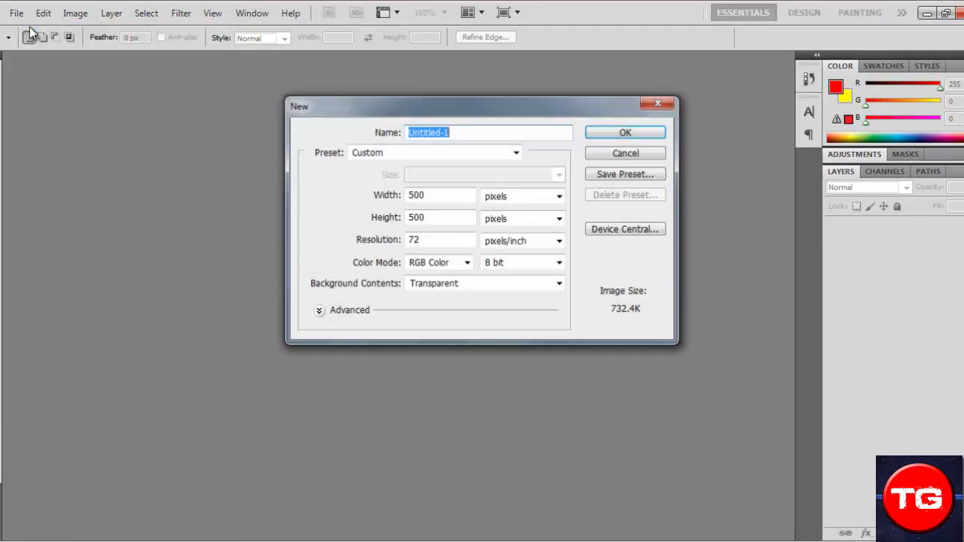
{"action": "double_click", "coordinate": [428, 195]}
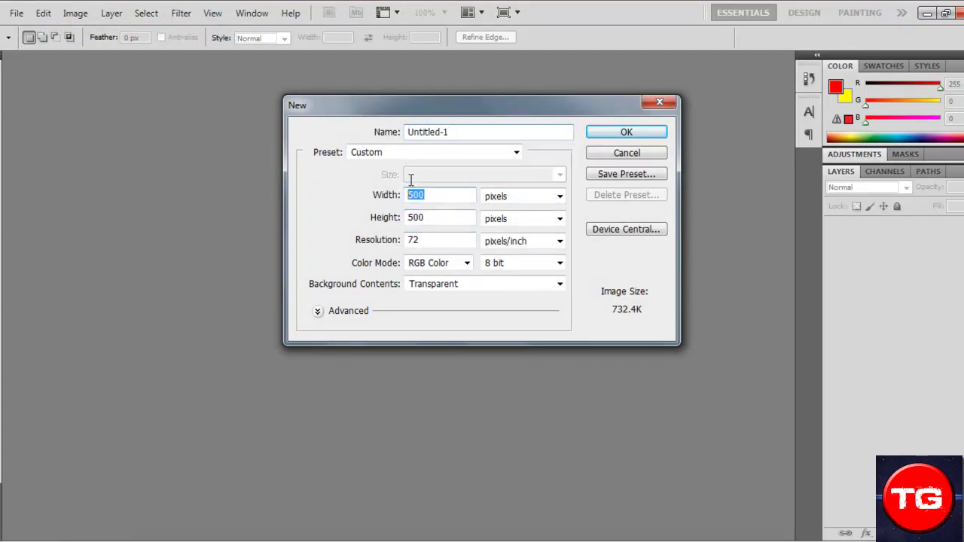
{"action": "double_click", "coordinate": [426, 217]}
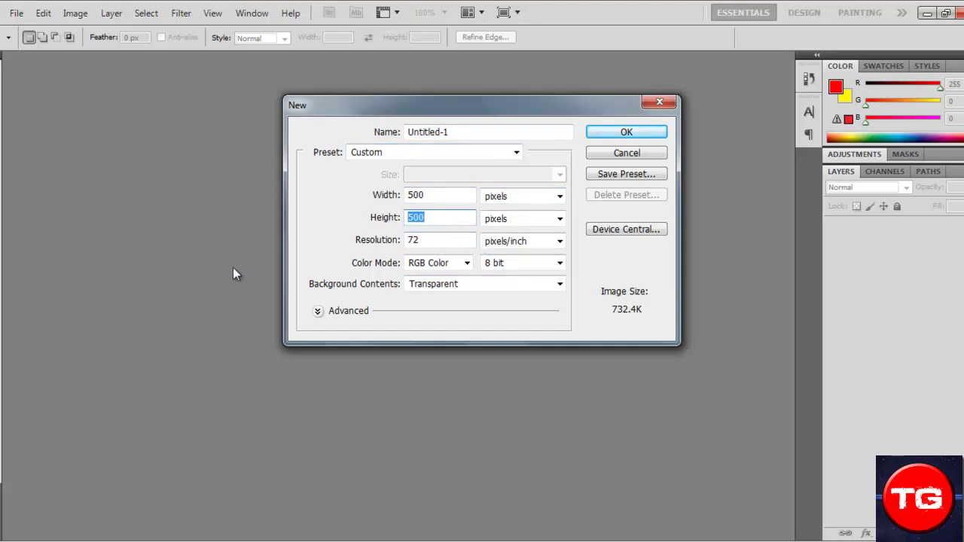
{"action": "left_click", "coordinate": [624, 137]}
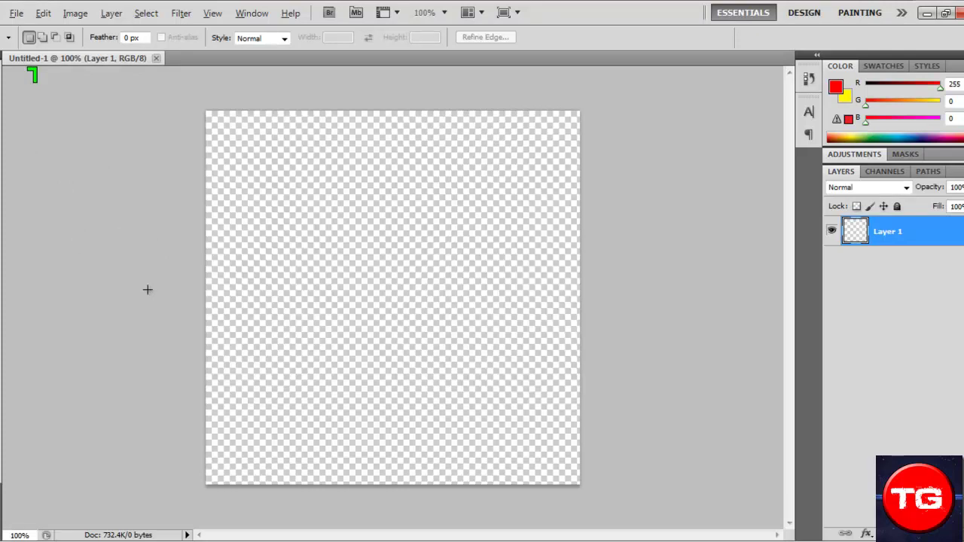
Fill Layer 1 with the pure red foreground colour (R 255, G 0, B 0).
{"action": "key", "text": "alt+BackSpace"}
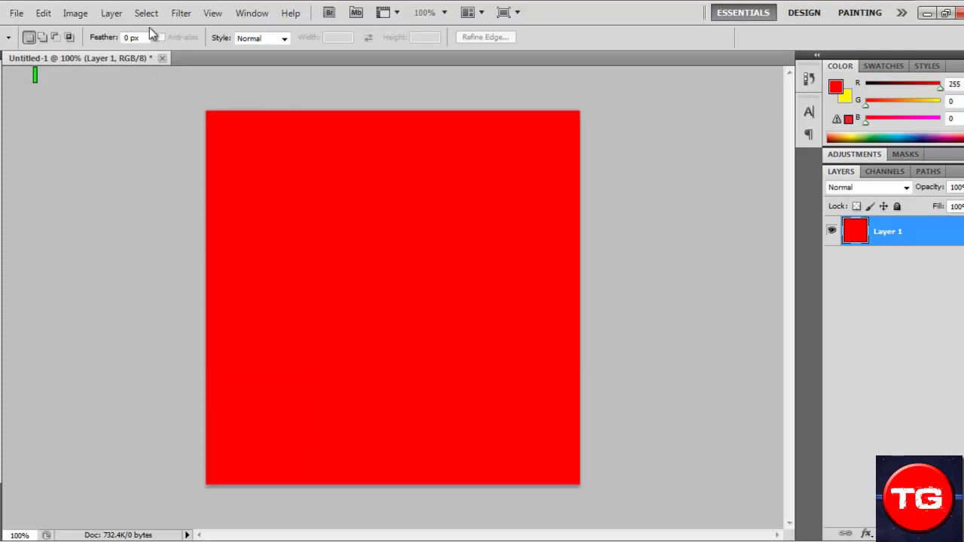
{"action": "left_click", "coordinate": [175, 17]}
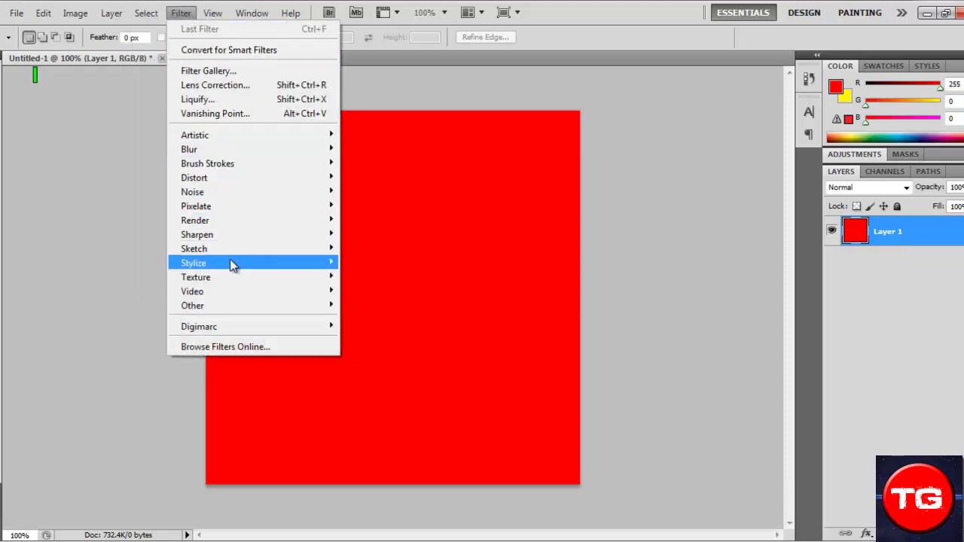
{"action": "left_click", "coordinate": [29, 301]}
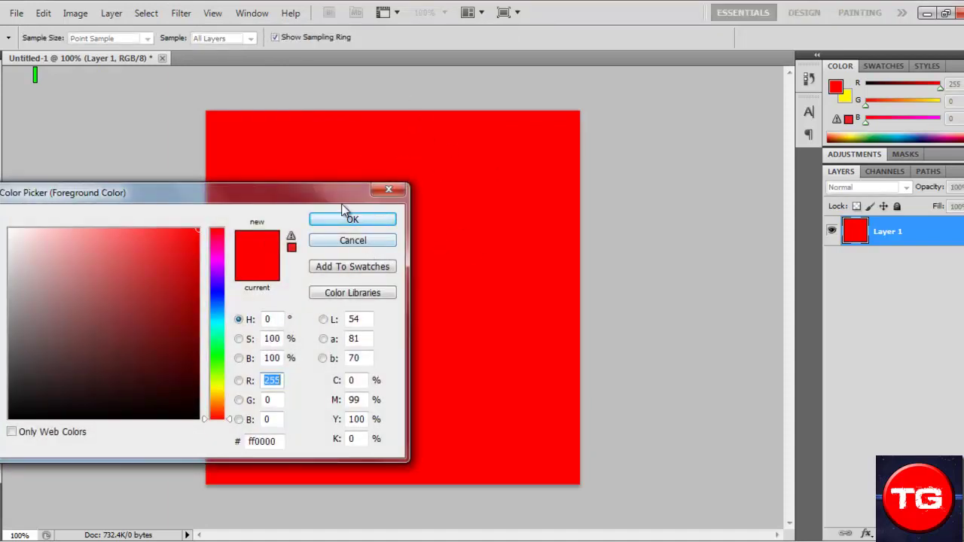
{"action": "left_click", "coordinate": [320, 220]}
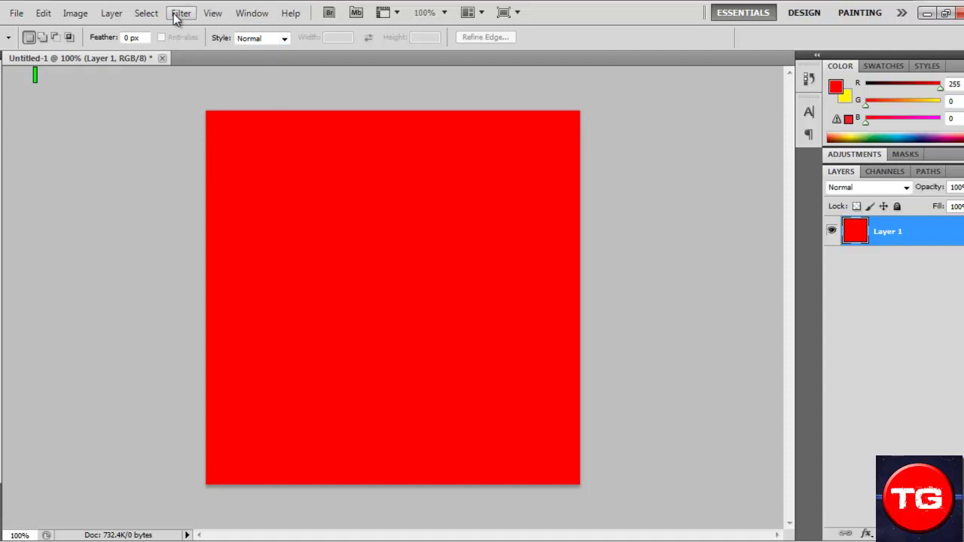
Apply a vertically stretched Lighting Effects spotlight that shines up from the canvas bottom.
{"action": "left_click", "coordinate": [174, 15]}
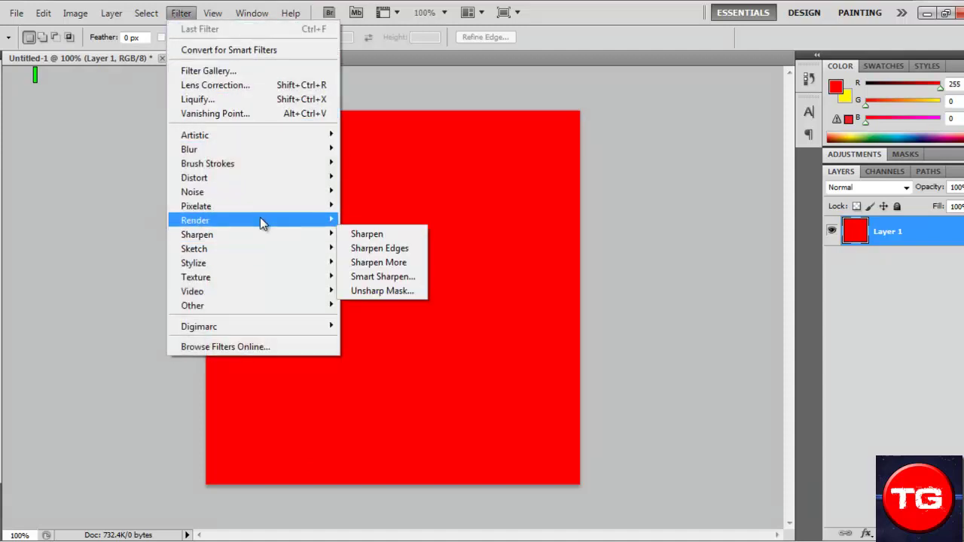
{"action": "mouse_move", "coordinate": [260, 215]}
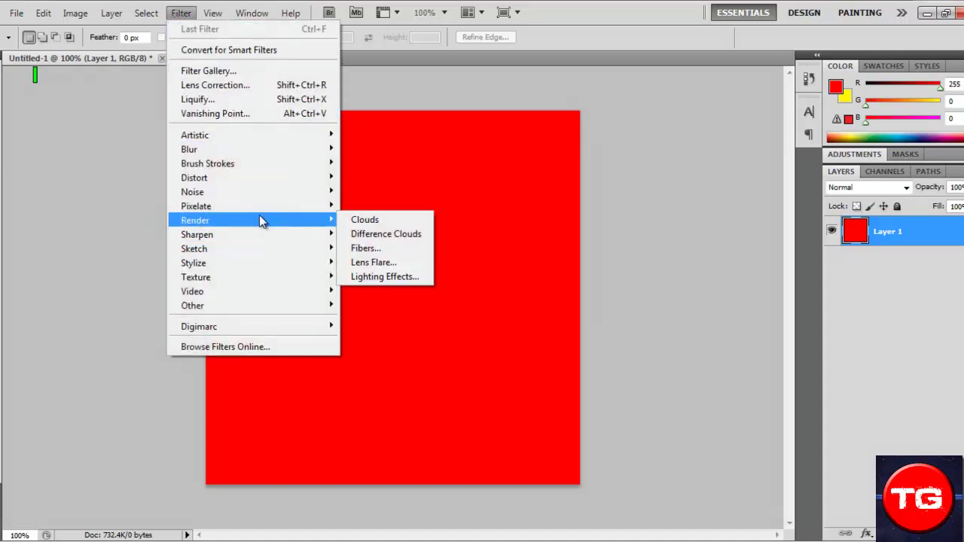
{"action": "left_click", "coordinate": [356, 277]}
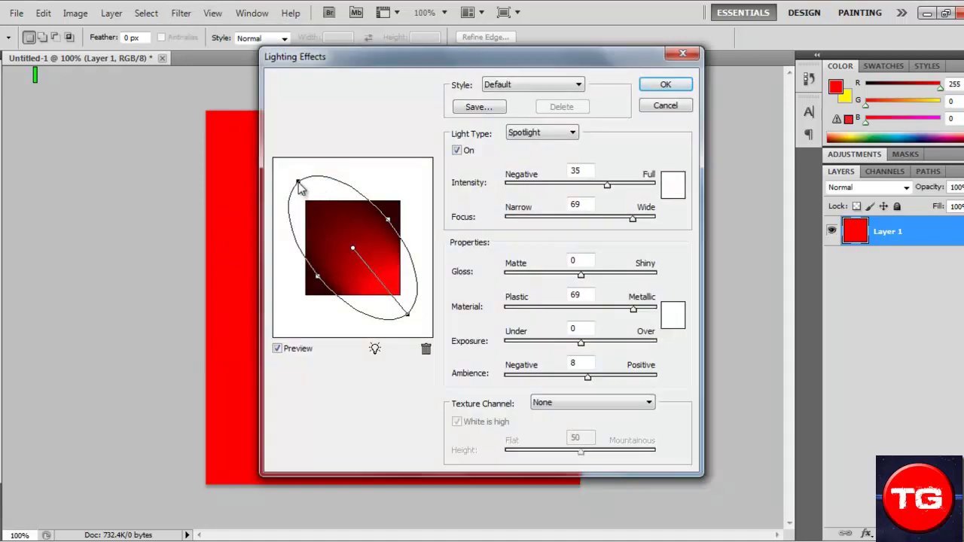
{"action": "left_click_drag", "start_coordinate": [298, 183], "coordinate": [351, 160]}
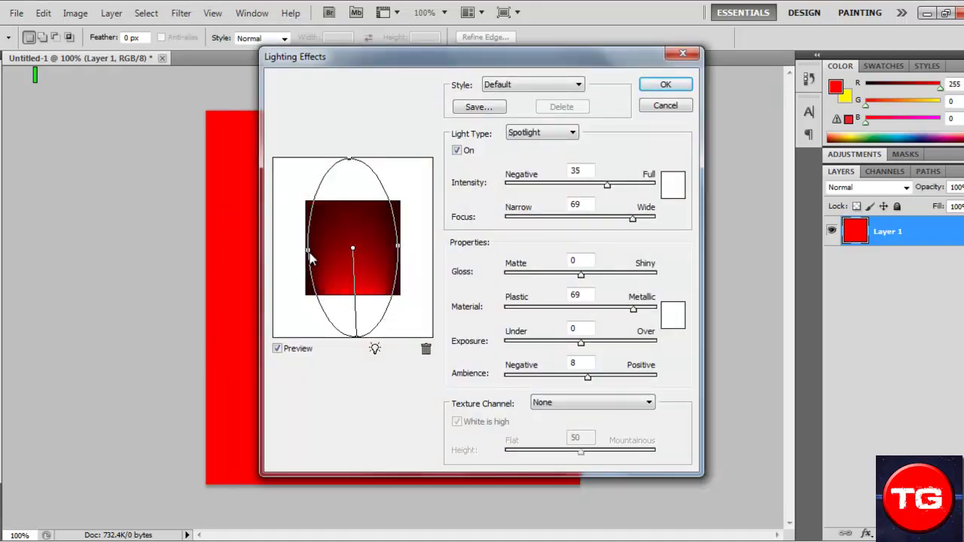
{"action": "left_click_drag", "start_coordinate": [309, 255], "coordinate": [305, 247]}
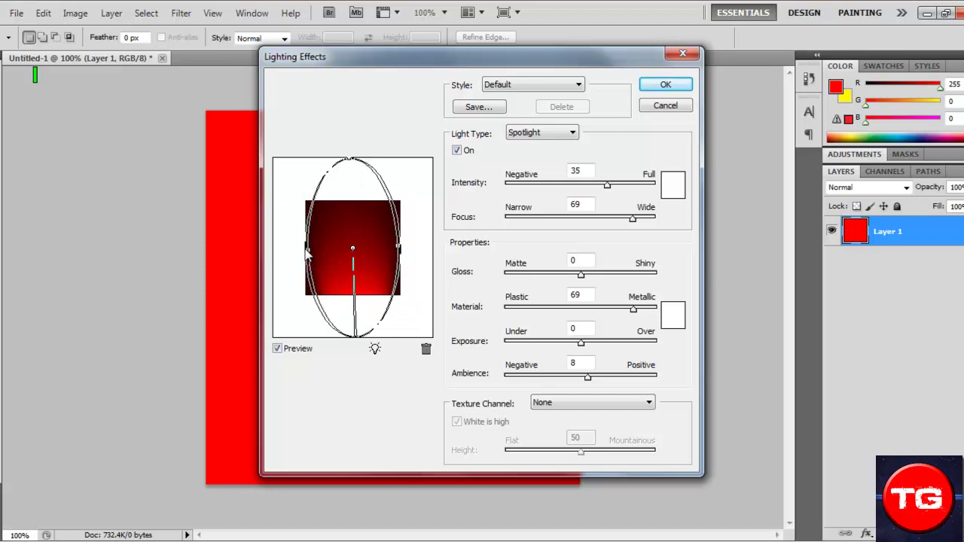
{"action": "left_click", "coordinate": [645, 88]}
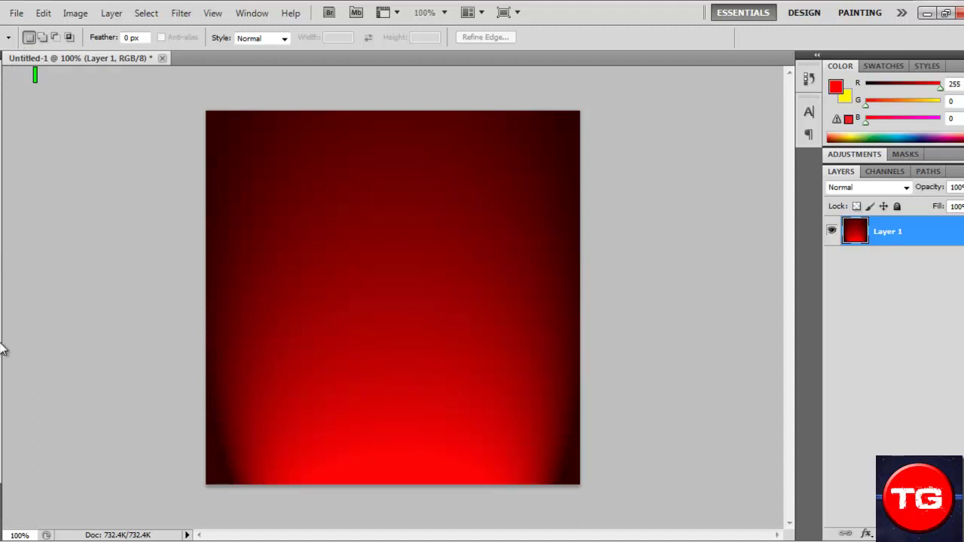
Type white 'TWACKL3' at 75 pt in the Defused font and move it left across the canvas.
{"action": "key", "text": "t"}
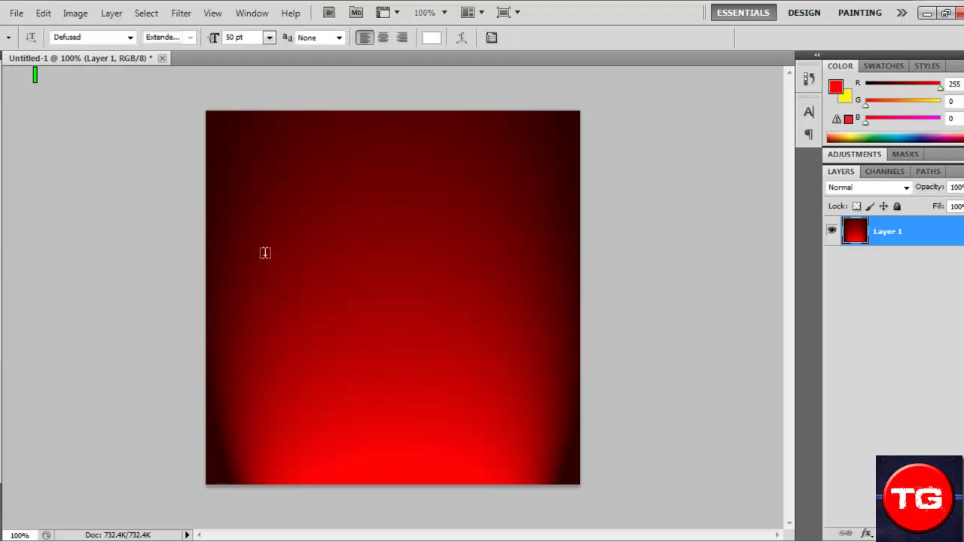
{"action": "left_click", "coordinate": [272, 300]}
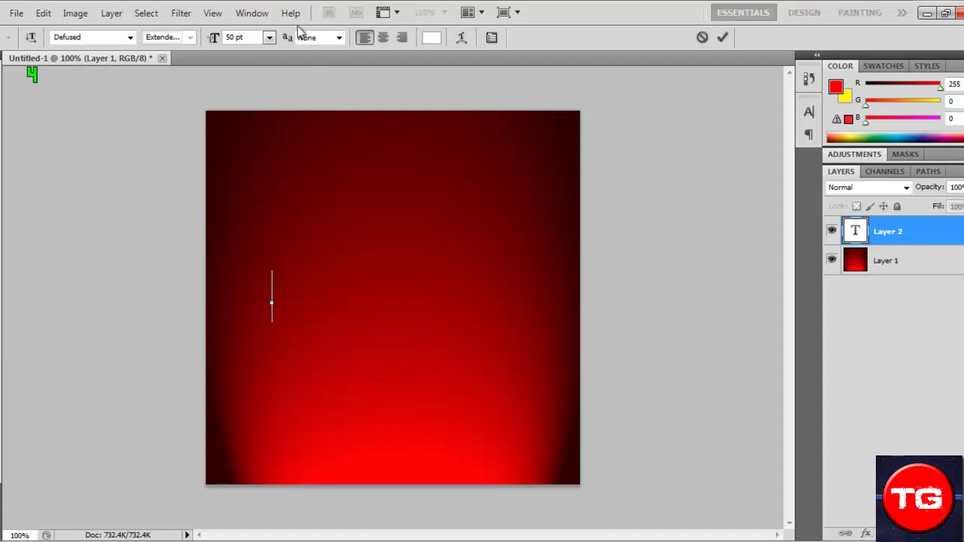
{"action": "left_click", "coordinate": [249, 40]}
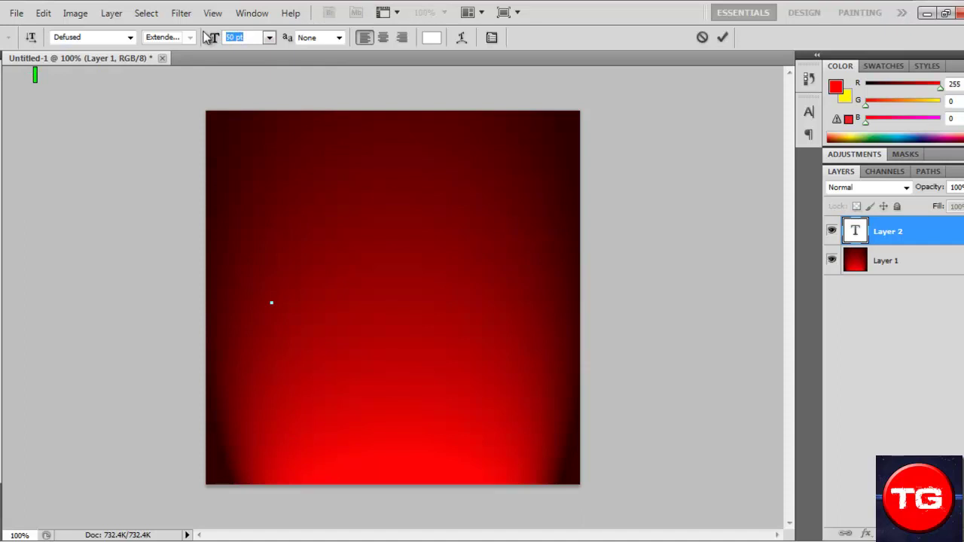
{"action": "type", "text": "75"}
{"action": "key", "text": "Return"}
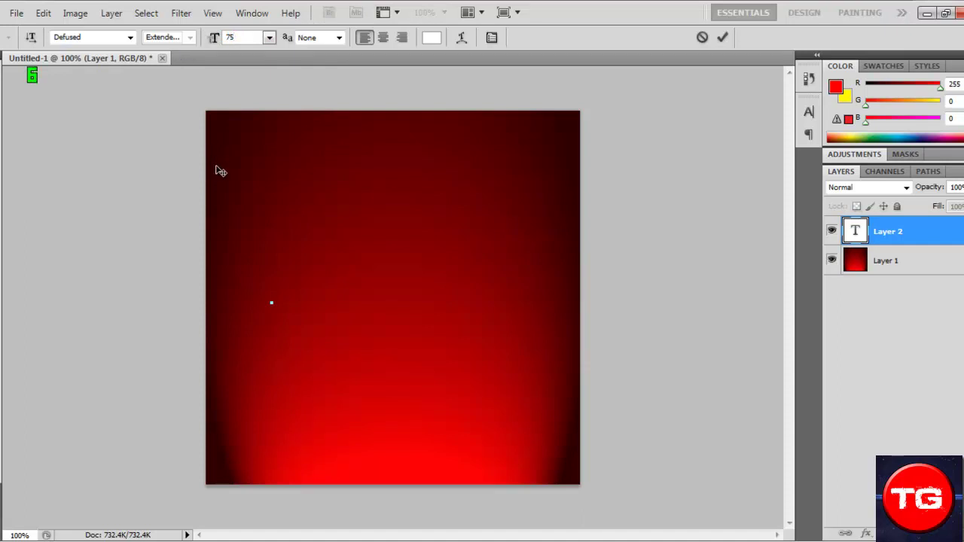
{"action": "type", "text": "T "}
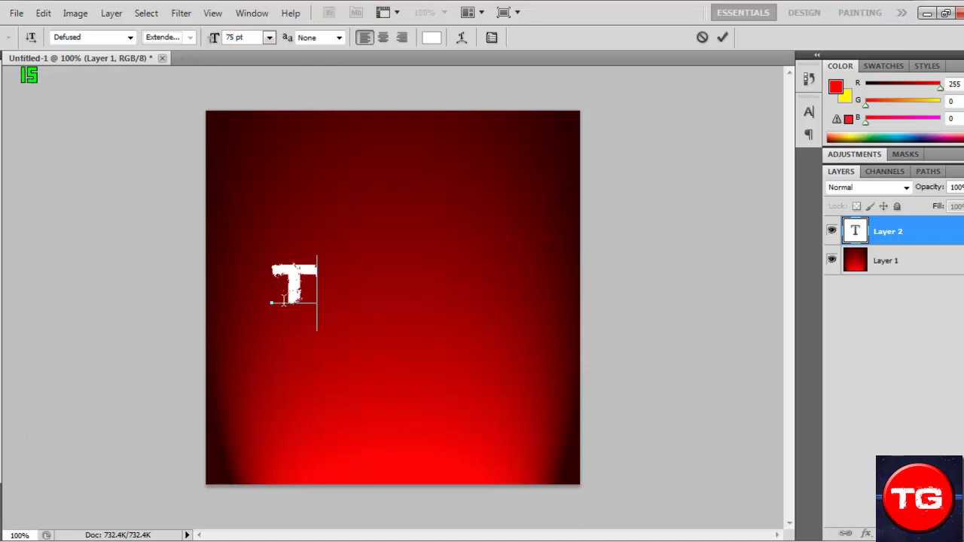
{"action": "type", "text": "AC"}
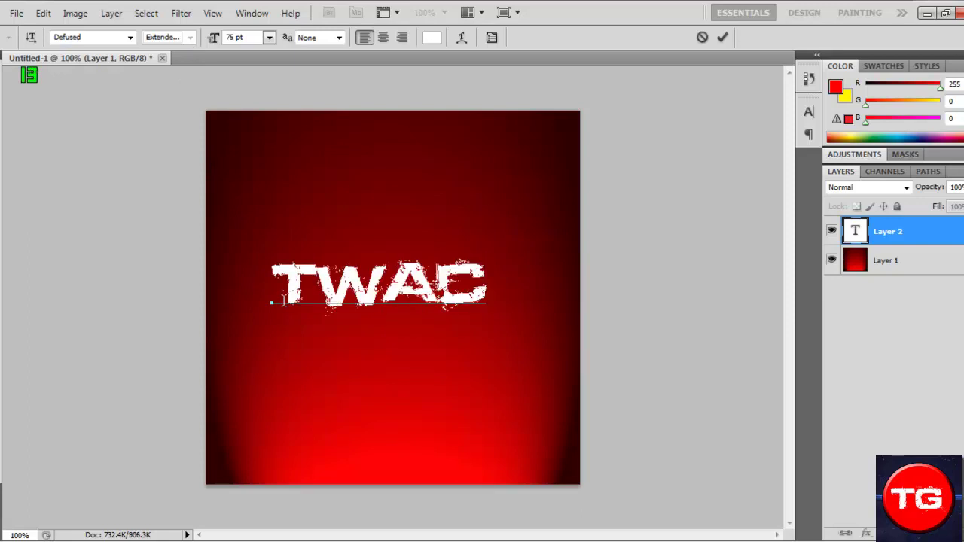
{"action": "type", "text": "KL"}
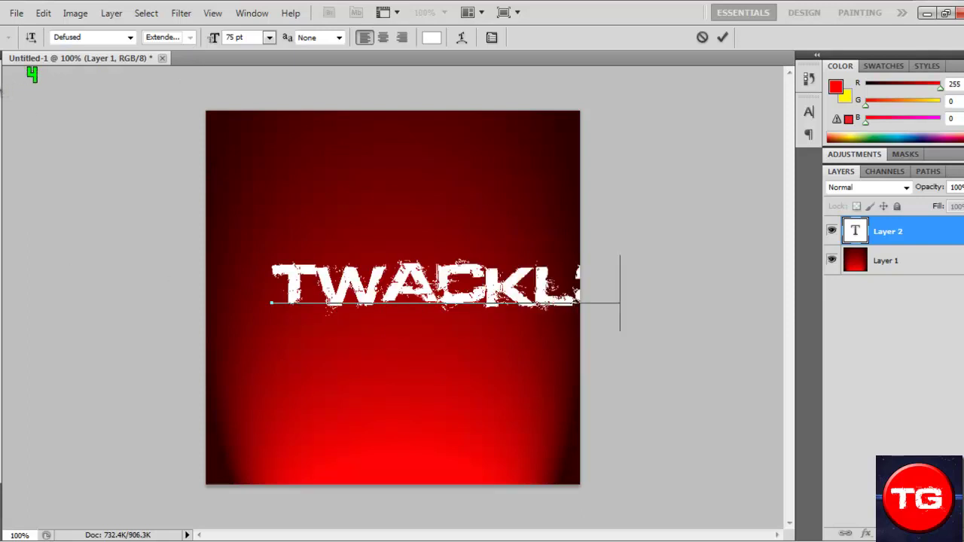
{"action": "key", "text": "ctrl+Return"}
{"action": "key", "text": "v"}
{"action": "left_click_drag", "start_coordinate": [354, 292], "coordinate": [307, 296]}
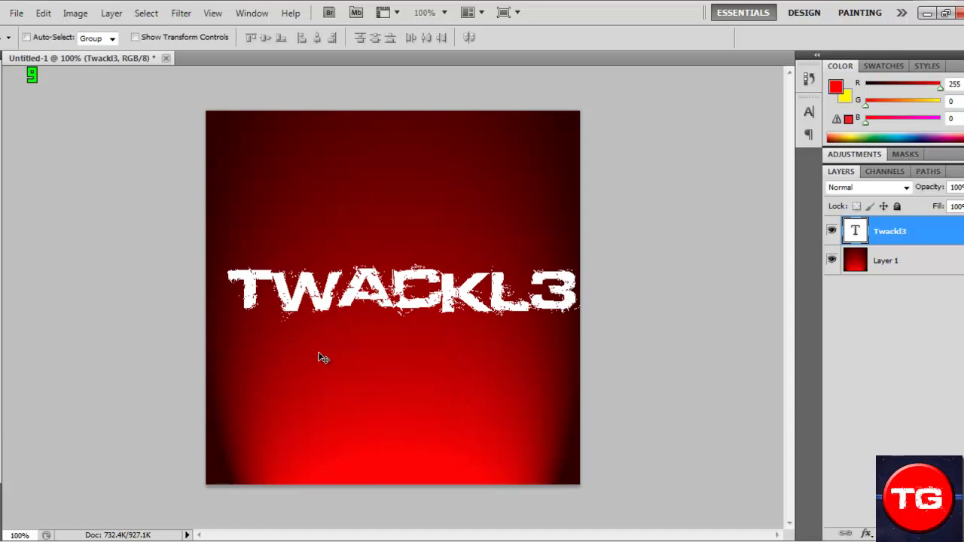
Rotate the TWACKL3 text about −28.87° so it rises diagonally to the upper right.
{"action": "key", "text": "ctrl+t"}
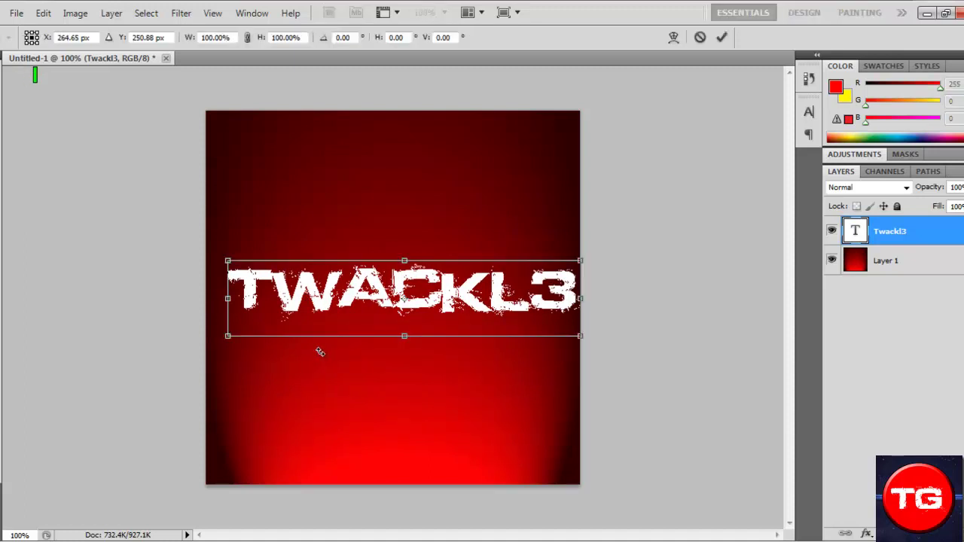
{"action": "mouse_move", "coordinate": [328, 351]}
{"action": "left_mouse_down"}
{"action": "mouse_move", "coordinate": [399, 345]}
{"action": "mouse_move", "coordinate": [364, 362]}
{"action": "mouse_move", "coordinate": [326, 348]}
{"action": "left_mouse_up"}
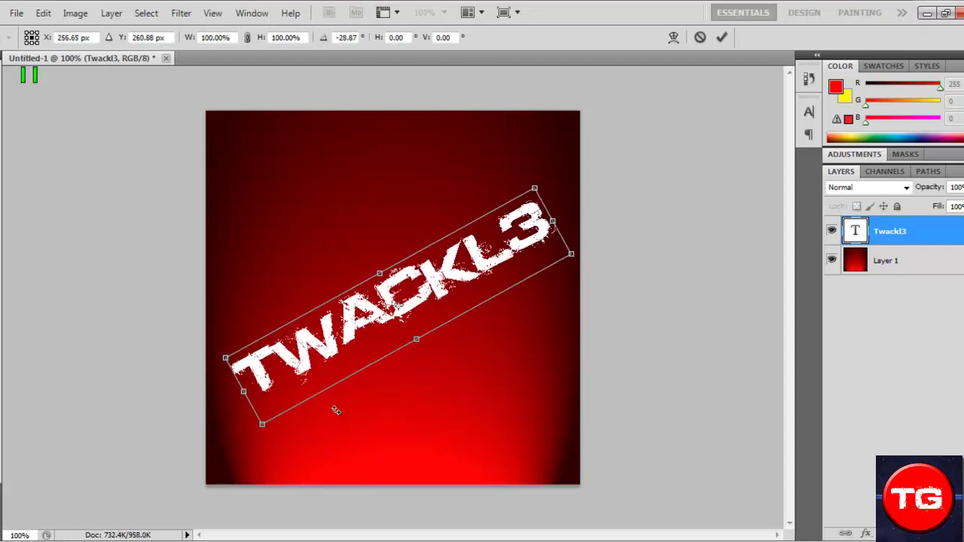
{"action": "key", "text": "Return"}
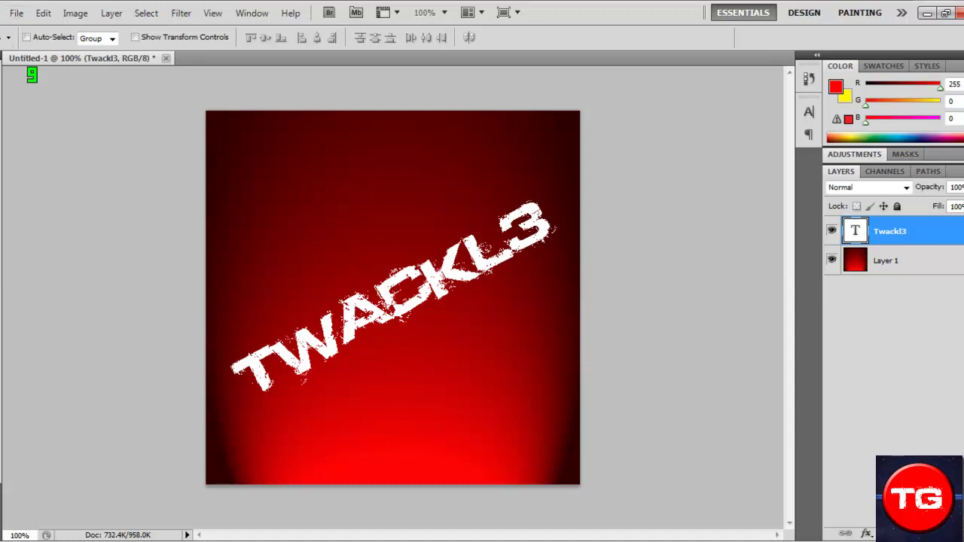
Draw a small red circle with the Ellipse tool near the top right of the canvas.
{"action": "key", "text": "u"}
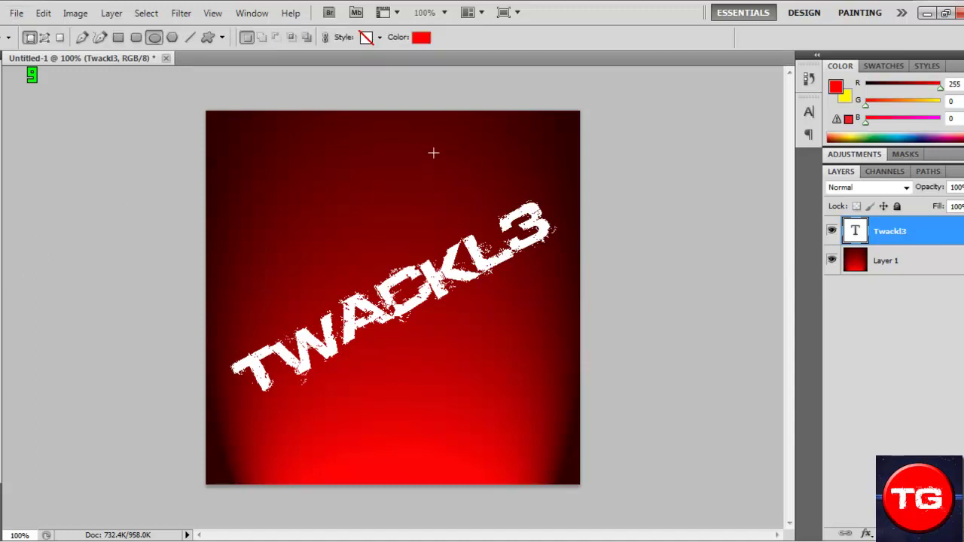
{"action": "left_click_drag", "start_coordinate": [433, 153], "coordinate": [488, 203]}
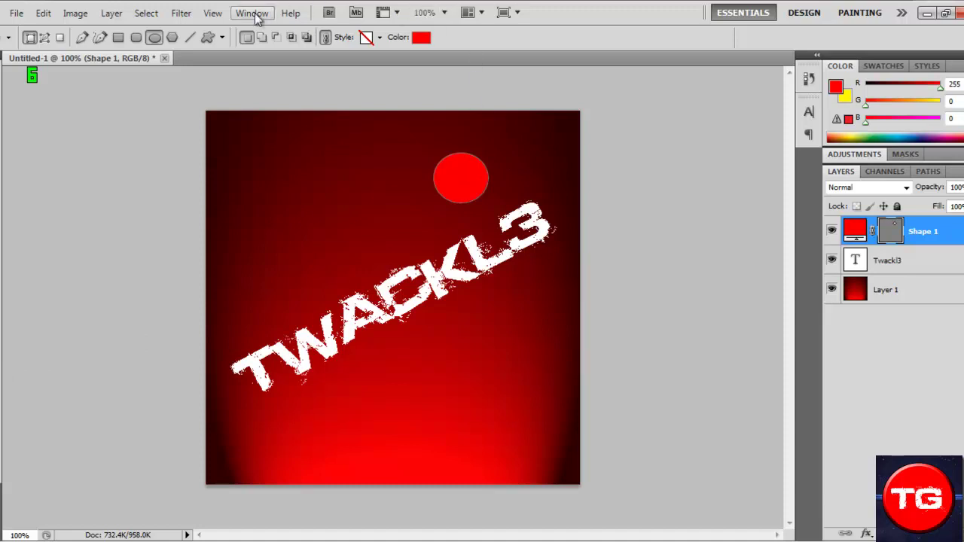
Give the Shape 1 circle an Inner Bevel and Emboss style with Depth raised to 1000%.
{"action": "double_click", "coordinate": [925, 237]}
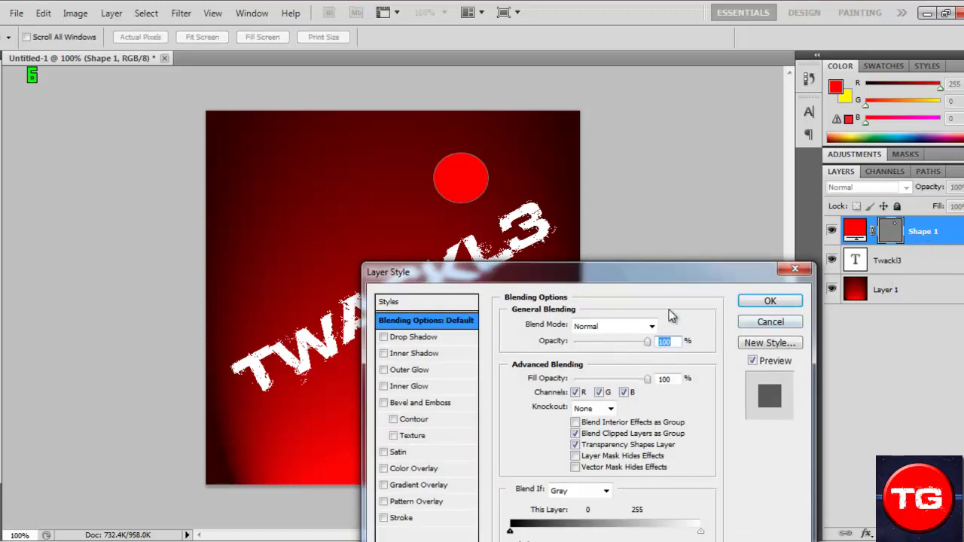
{"action": "left_click_drag", "start_coordinate": [568, 211], "coordinate": [615, 171]}
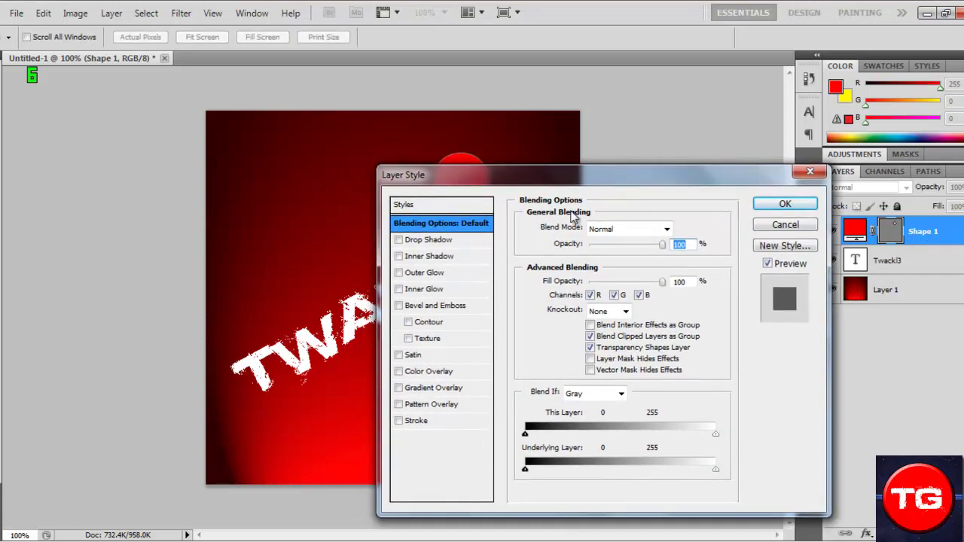
{"action": "left_click", "coordinate": [399, 306]}
{"action": "left_click", "coordinate": [410, 305]}
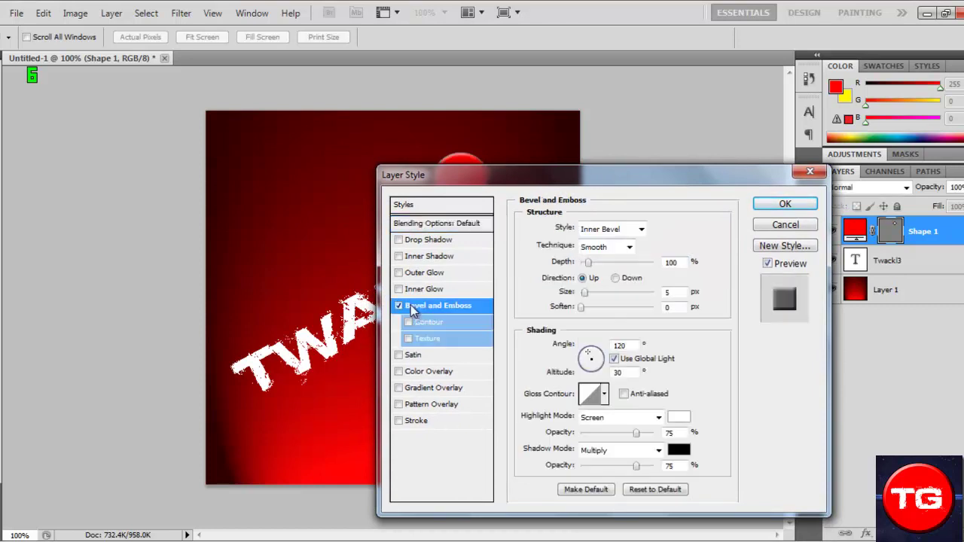
{"action": "left_click_drag", "start_coordinate": [589, 264], "coordinate": [658, 262]}
{"action": "left_click_drag", "start_coordinate": [610, 181], "coordinate": [607, 206]}
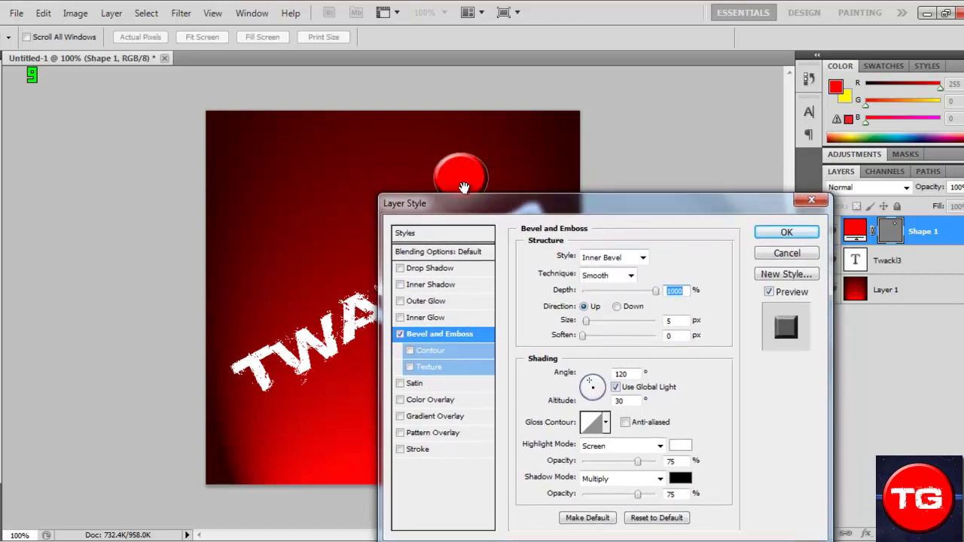
{"action": "left_click_drag", "start_coordinate": [483, 210], "coordinate": [482, 222]}
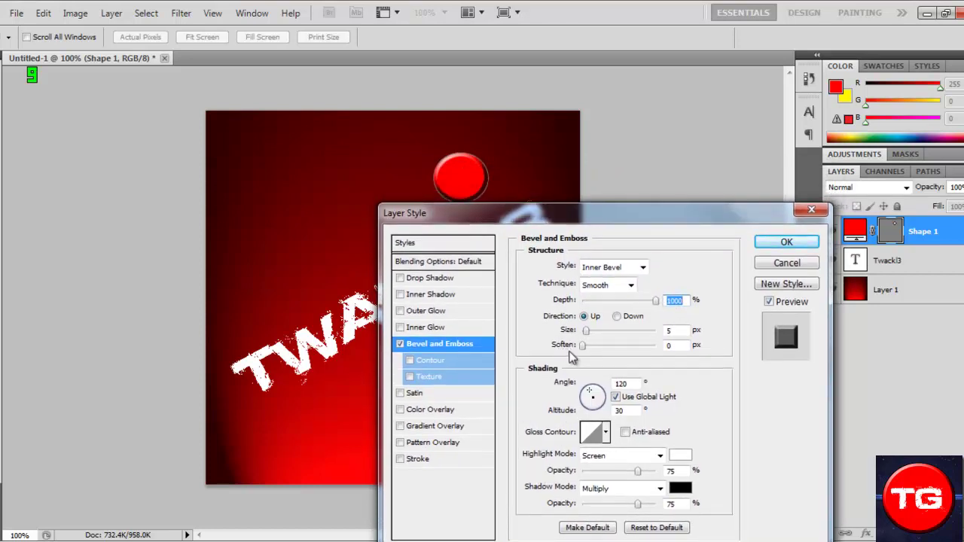
{"action": "left_click", "coordinate": [587, 332]}
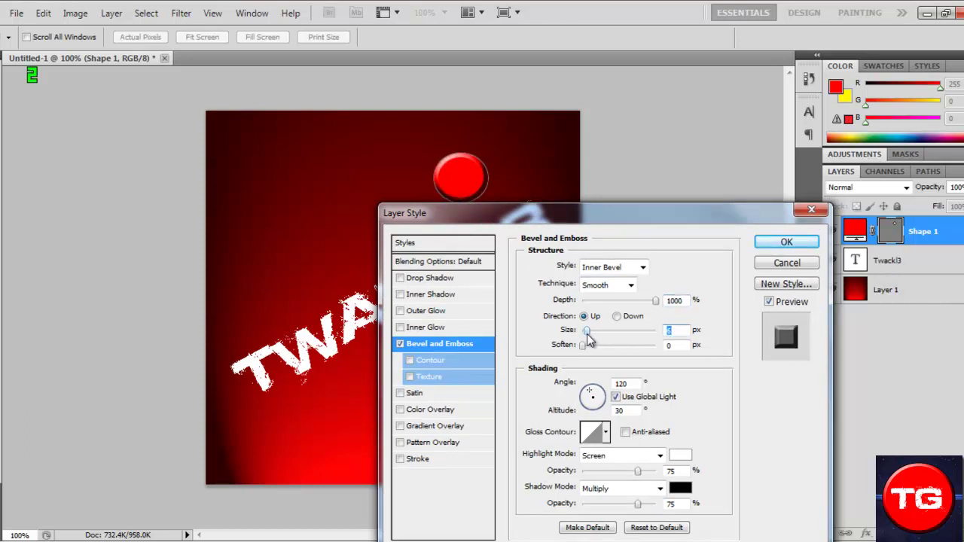
Add a wider black Stroke to the button and apply both layer effects.
{"action": "left_click", "coordinate": [401, 460]}
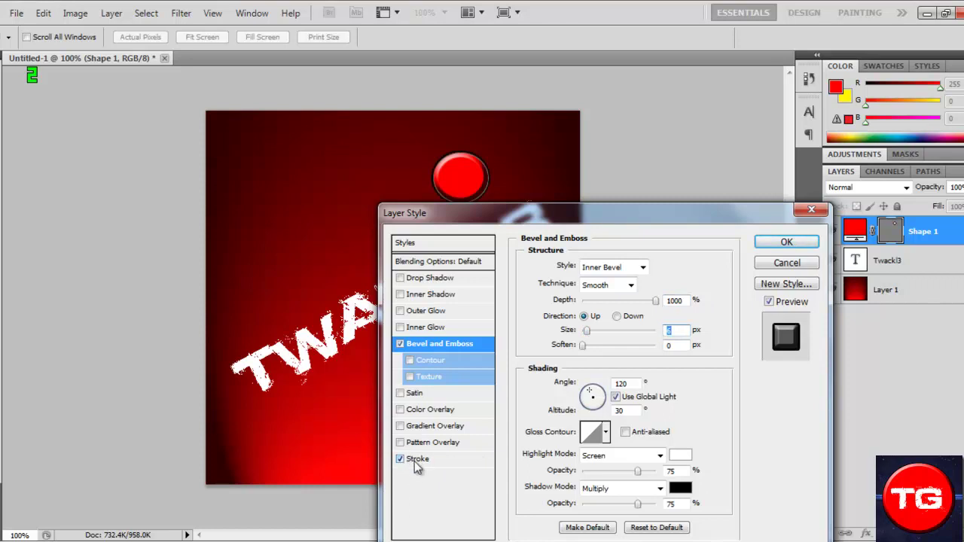
{"action": "left_click", "coordinate": [418, 460]}
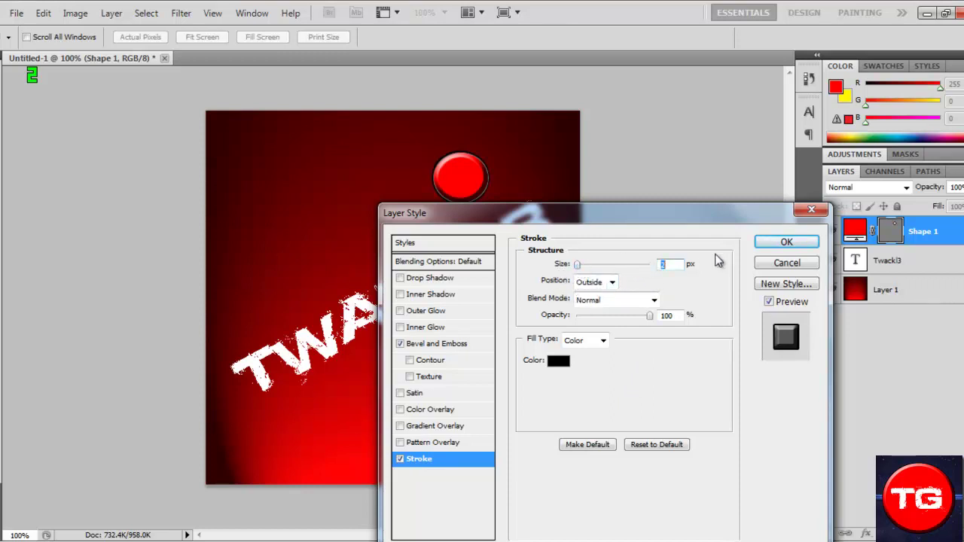
{"action": "left_click_drag", "start_coordinate": [575, 267], "coordinate": [580, 272]}
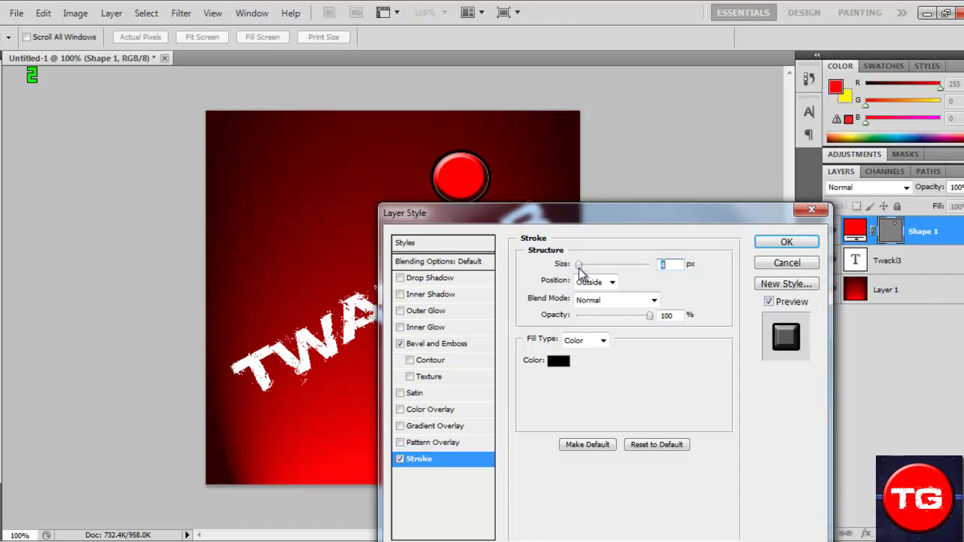
{"action": "left_click", "coordinate": [776, 245]}
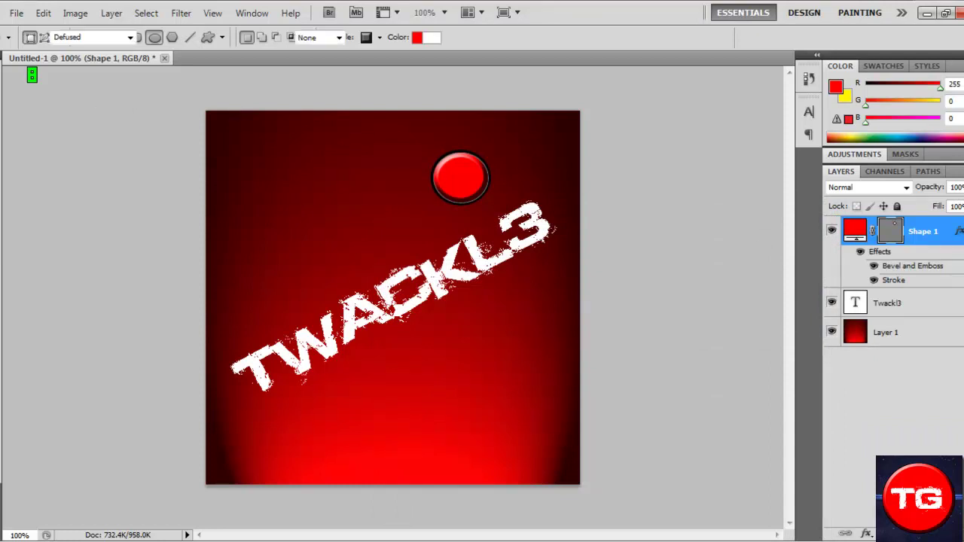
Type white 'TG' at 20 pt on a new type layer above Layer 1 near the top.
{"action": "key", "text": "t"}
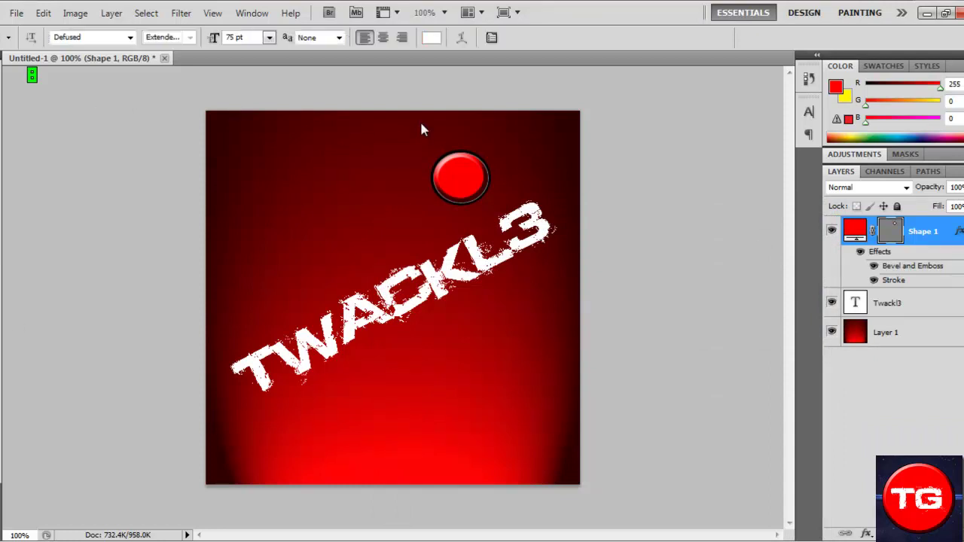
{"action": "left_click", "coordinate": [351, 203]}
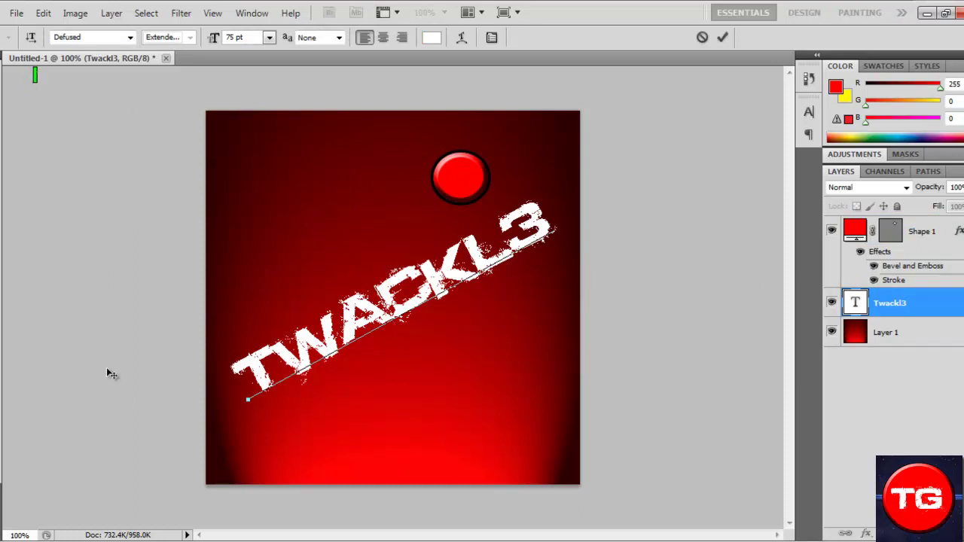
{"action": "left_click", "coordinate": [891, 338]}
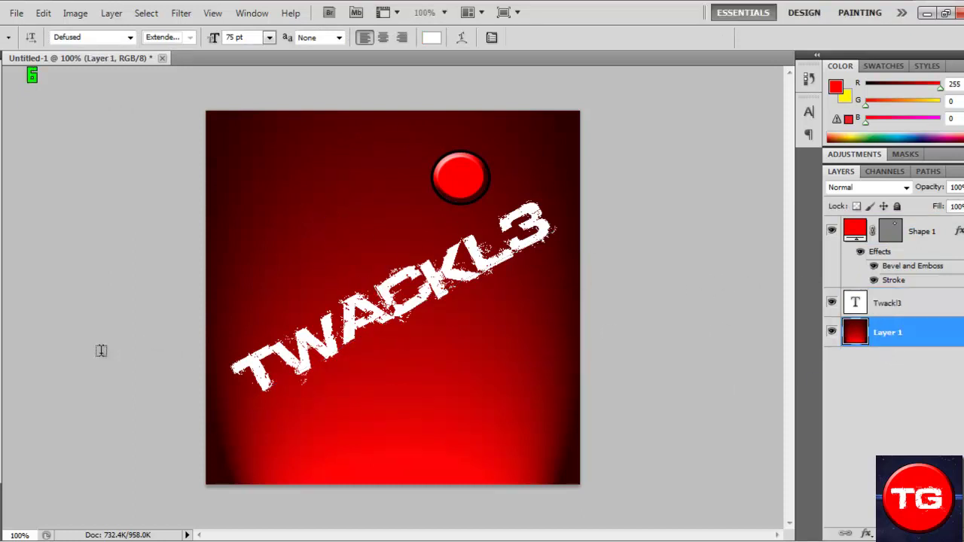
{"action": "left_click", "coordinate": [333, 165]}
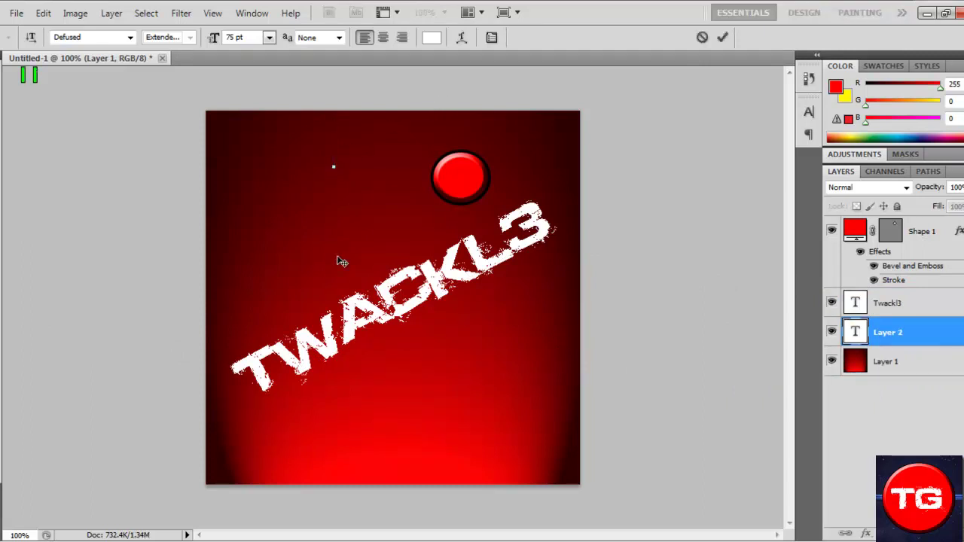
{"action": "type", "text": "TG"}
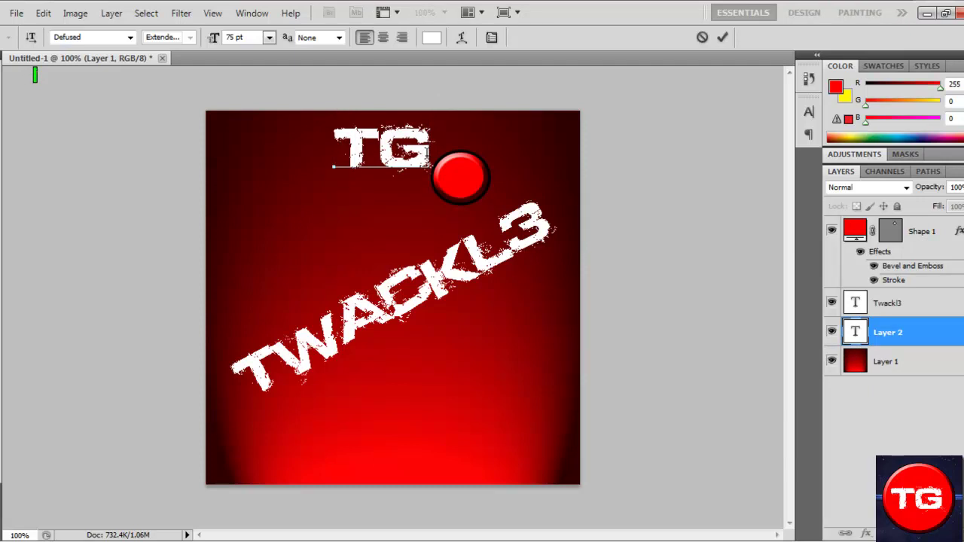
{"action": "key", "text": "shift+Left"}
{"action": "key", "text": "shift+Left"}
{"action": "left_click_drag", "start_coordinate": [255, 40], "coordinate": [234, 38]}
{"action": "type", "text": "20"}
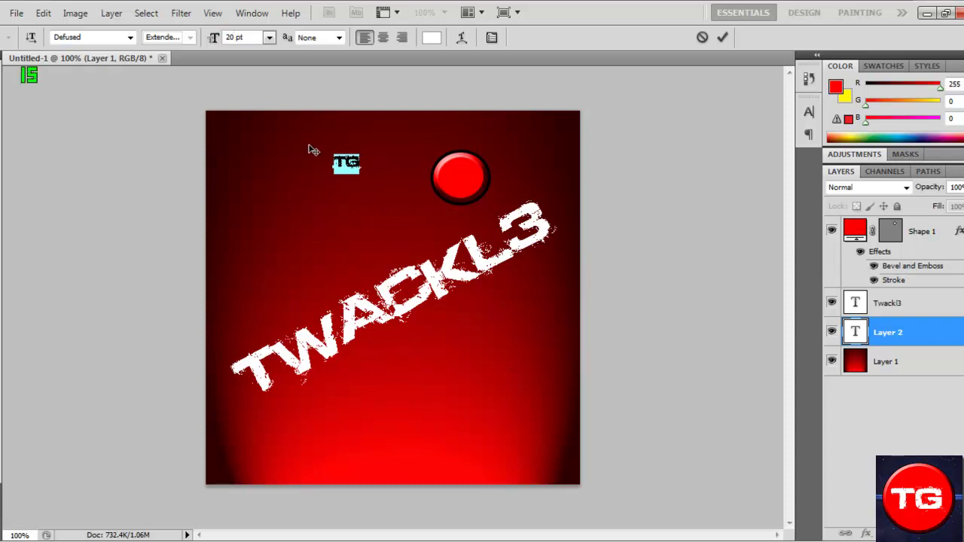
{"action": "key", "text": "ctrl+Return"}
{"action": "key", "text": "v"}
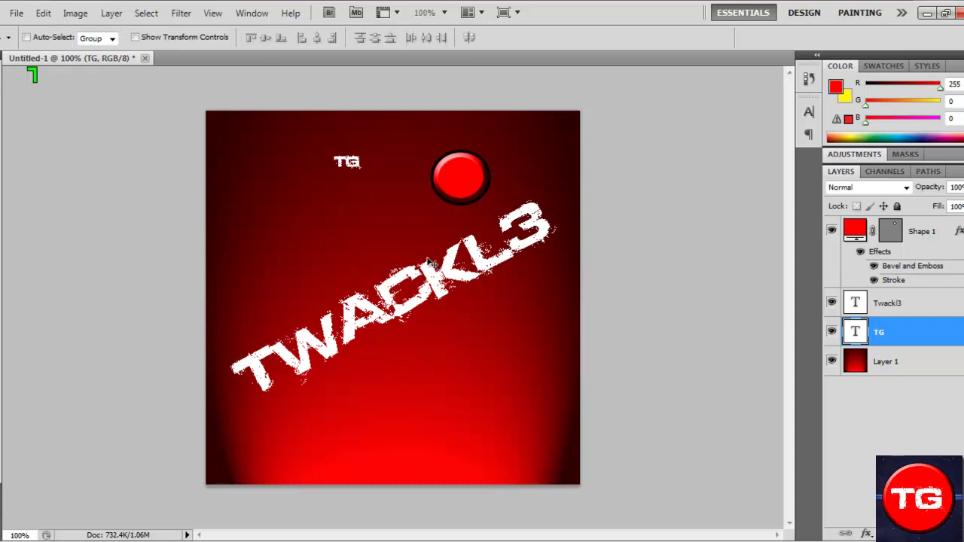
Tilt the TG label, centre it on the red button, and stack its layer above Shape 1.
{"action": "key", "text": "ctrl+t"}
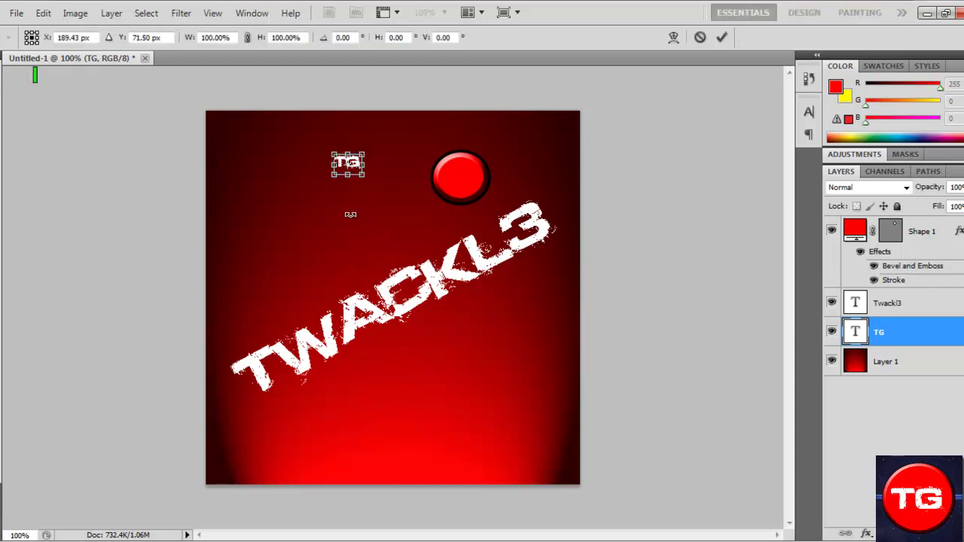
{"action": "left_click_drag", "start_coordinate": [354, 214], "coordinate": [319, 218]}
{"action": "left_click_drag", "start_coordinate": [347, 164], "coordinate": [447, 185]}
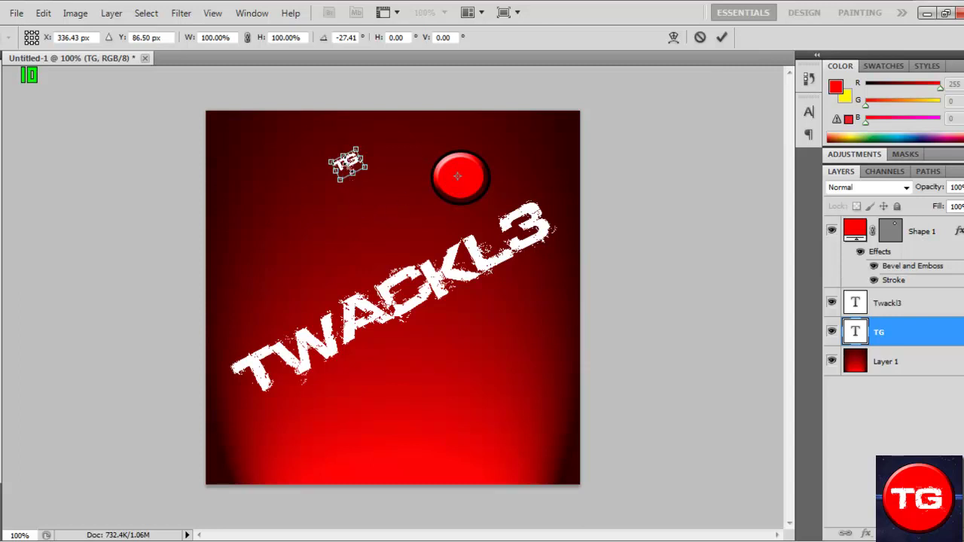
{"action": "key", "text": "Return"}
{"action": "left_click_drag", "start_coordinate": [349, 164], "coordinate": [451, 184]}
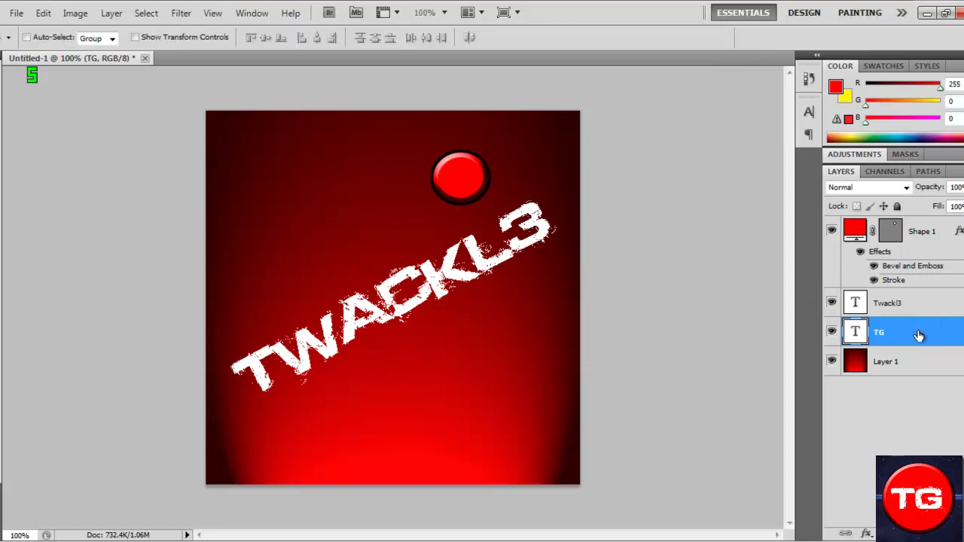
{"action": "left_click_drag", "start_coordinate": [923, 340], "coordinate": [943, 226]}
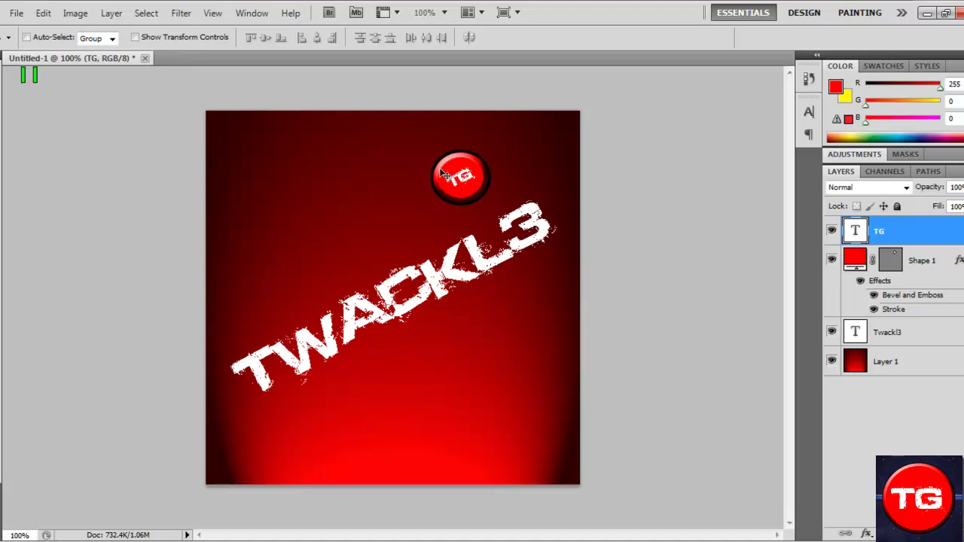
Using File > Place, browse to Important > GFX > My GFX Pack > Photoshop > Optical Flares and select Optical Flares (241).
{"action": "left_click", "coordinate": [16, 14]}
{"action": "left_click", "coordinate": [121, 305]}
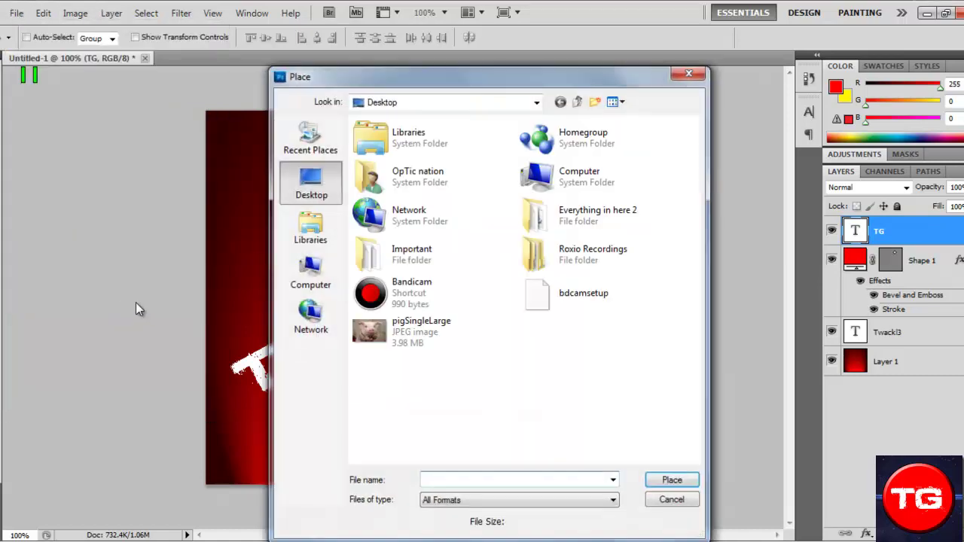
{"action": "left_click", "coordinate": [425, 260]}
{"action": "double_click", "coordinate": [424, 256]}
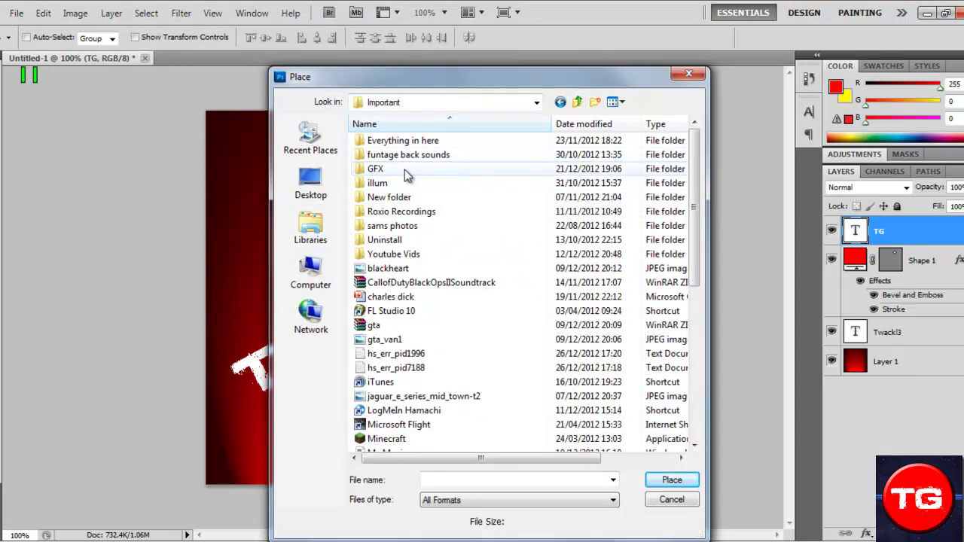
{"action": "double_click", "coordinate": [407, 173]}
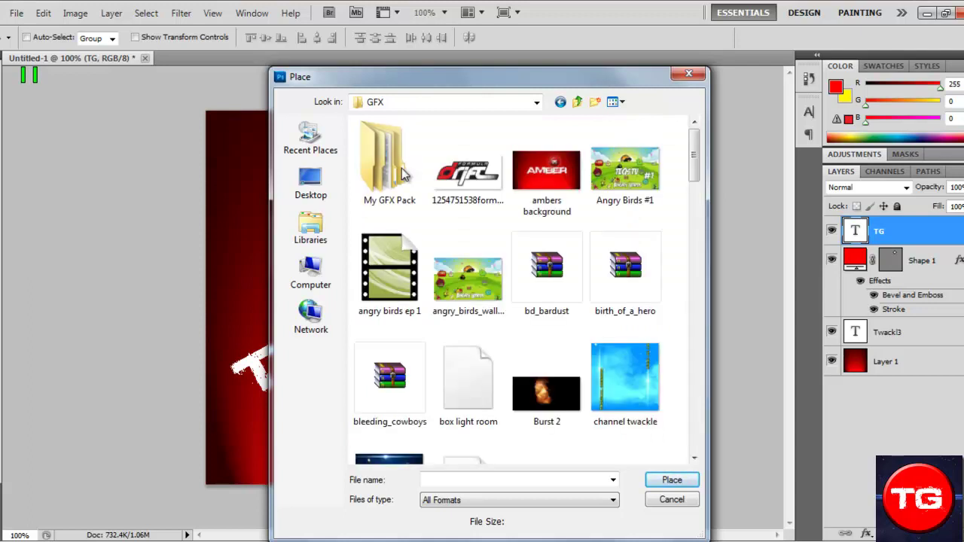
{"action": "double_click", "coordinate": [399, 172]}
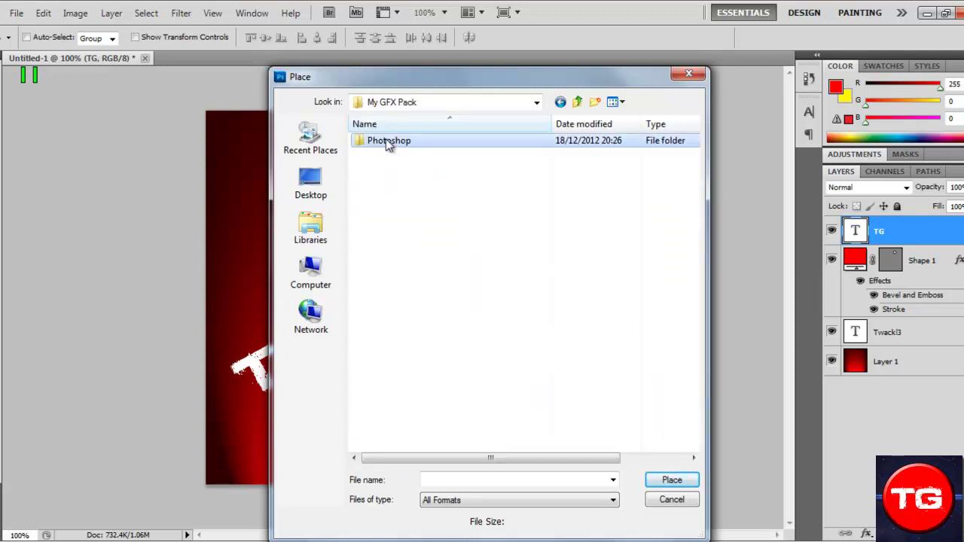
{"action": "double_click", "coordinate": [388, 142]}
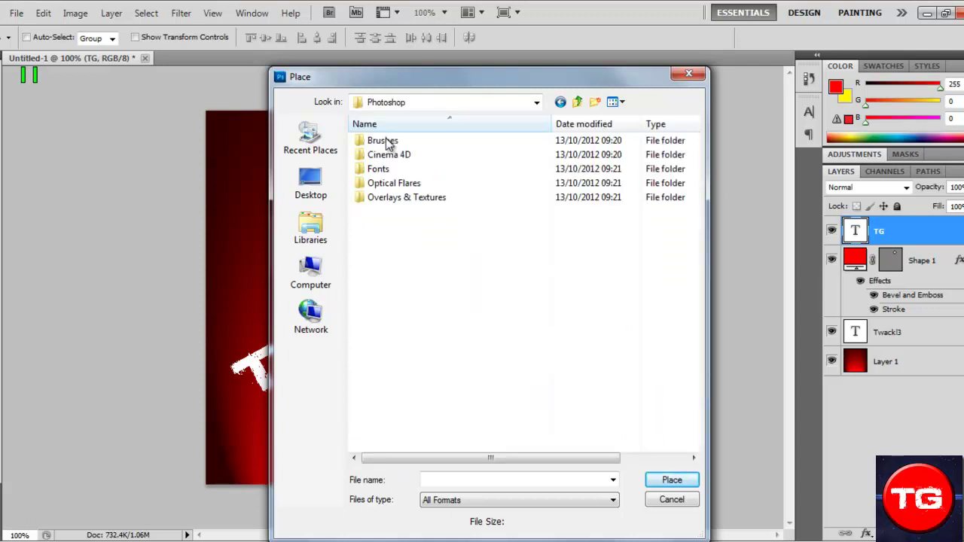
{"action": "double_click", "coordinate": [397, 185]}
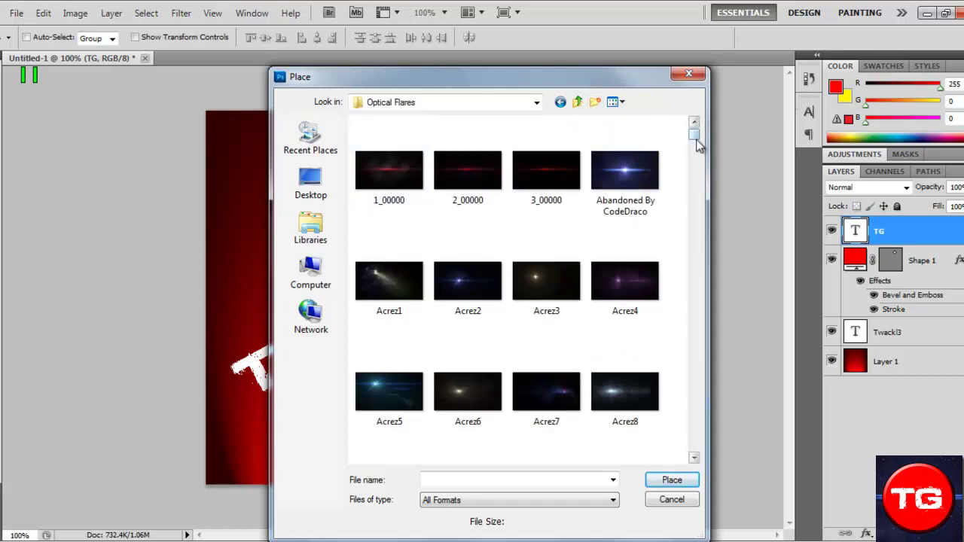
{"action": "left_click_drag", "start_coordinate": [697, 143], "coordinate": [723, 421]}
{"action": "left_click", "coordinate": [602, 393]}
Place the Optical Flares (241) image, move it onto the TG button, and commit.
{"action": "double_click", "coordinate": [602, 393]}
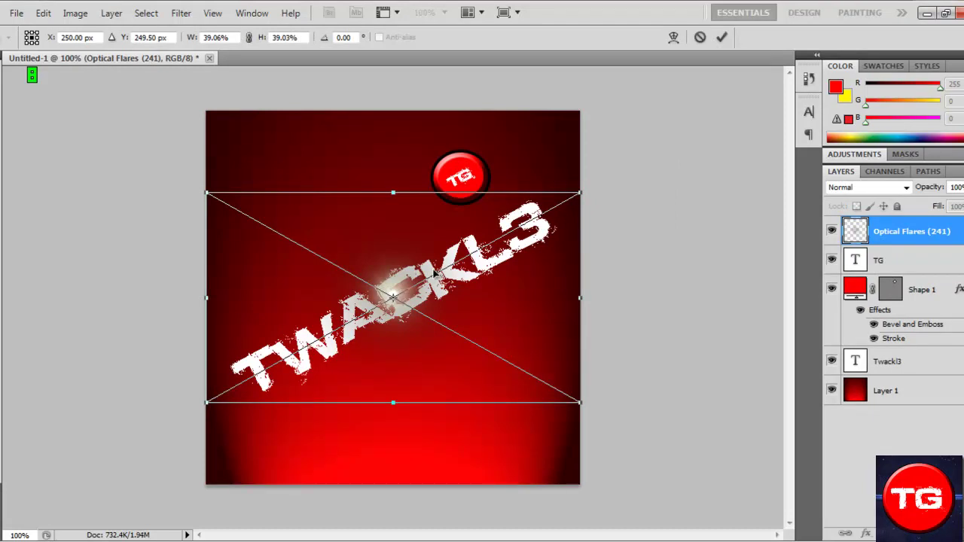
{"action": "left_click_drag", "start_coordinate": [381, 226], "coordinate": [445, 123]}
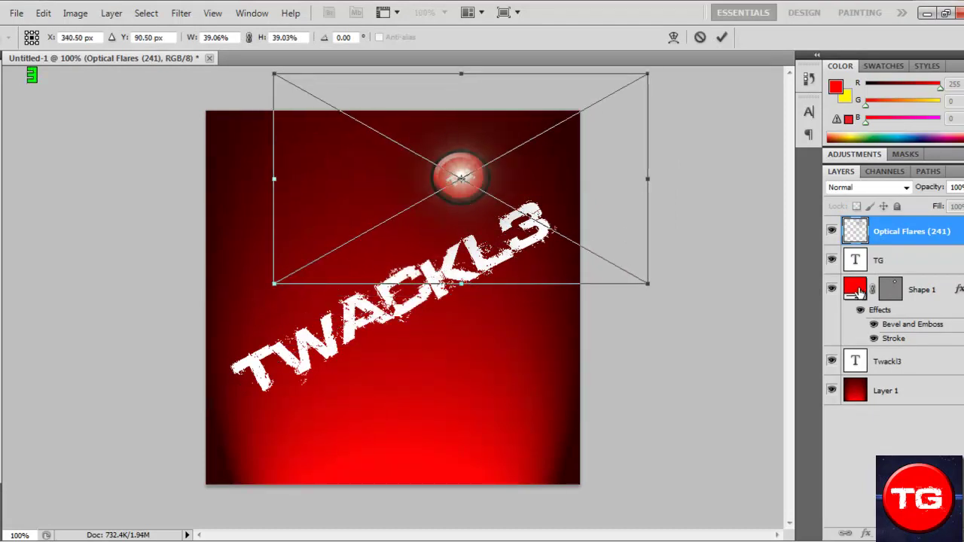
{"action": "key", "text": "Return"}
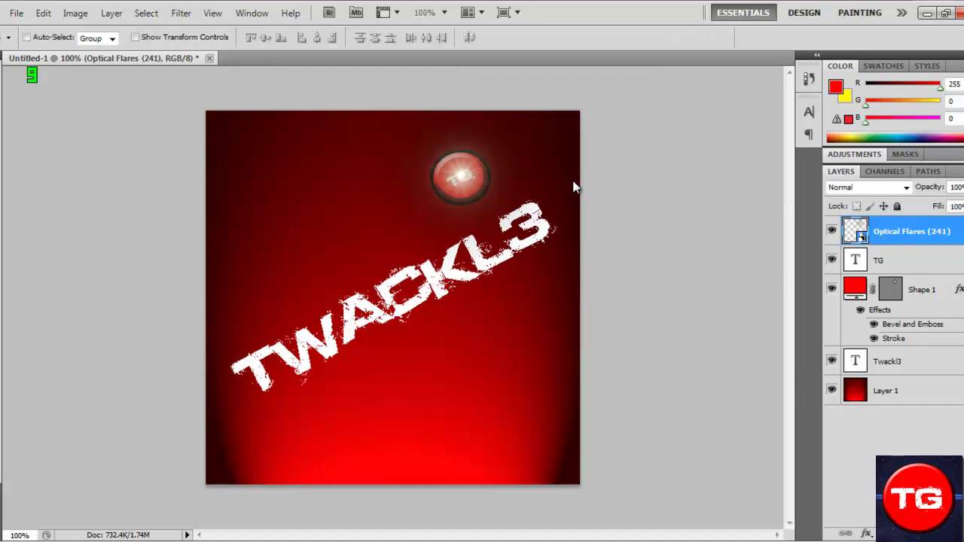
Restack the Optical Flares (241) layer directly above Twackl3 and beneath Shape 1.
{"action": "left_click_drag", "start_coordinate": [917, 235], "coordinate": [879, 386]}
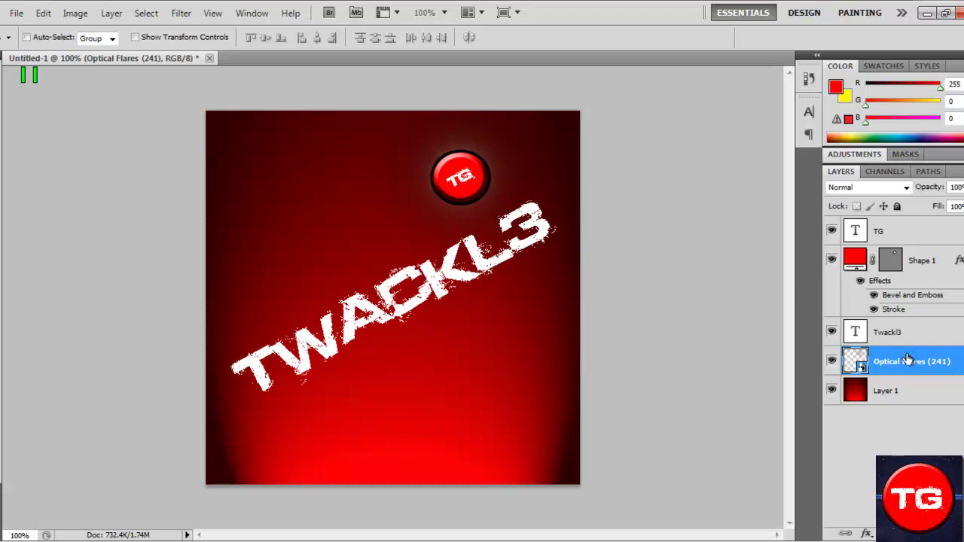
{"action": "left_click_drag", "start_coordinate": [904, 362], "coordinate": [895, 324]}
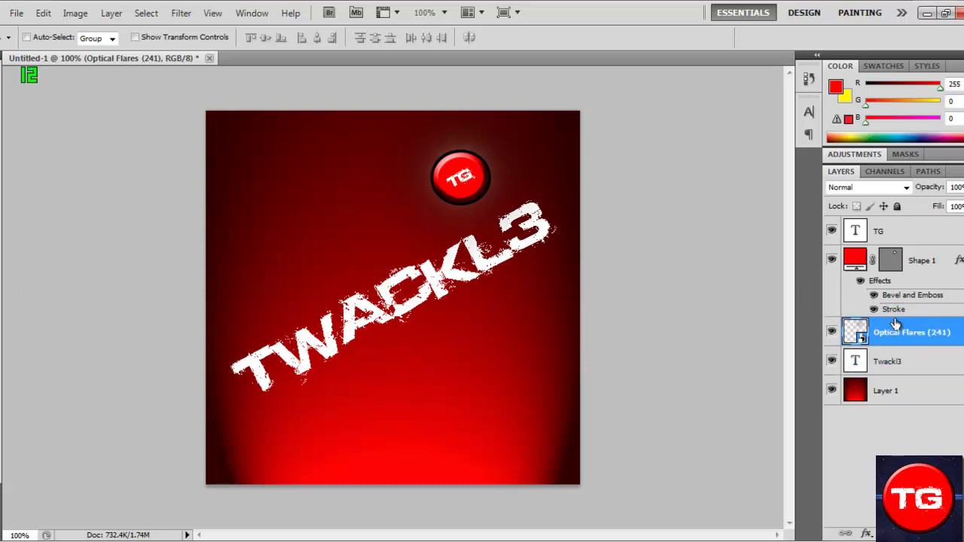